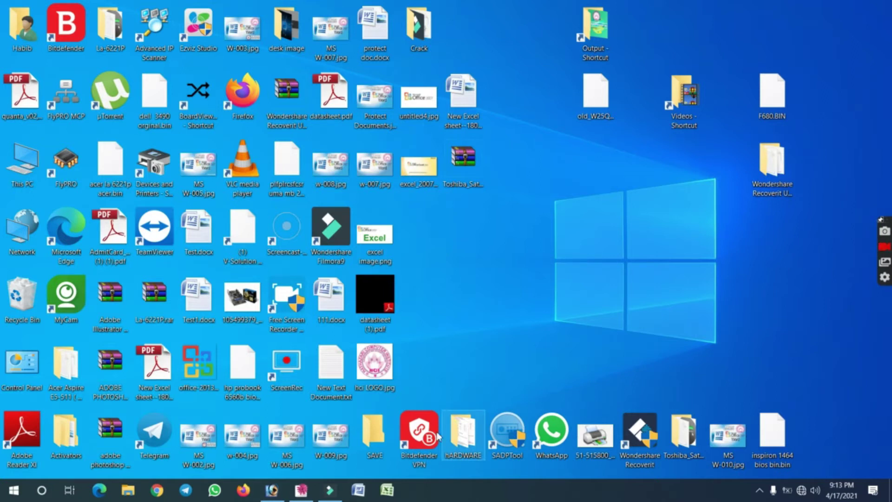
# - Launch Excel 2007 from the taskbar to get a new blank Book1 workbook
pyautogui.click(389, 491)
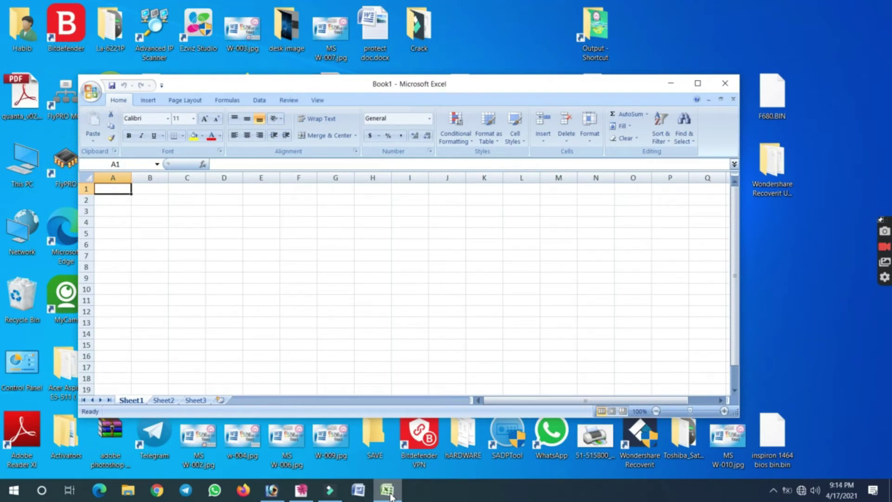
# - Maximize the Book1 window so it fills the whole screen
pyautogui.doubleClick(286, 87)
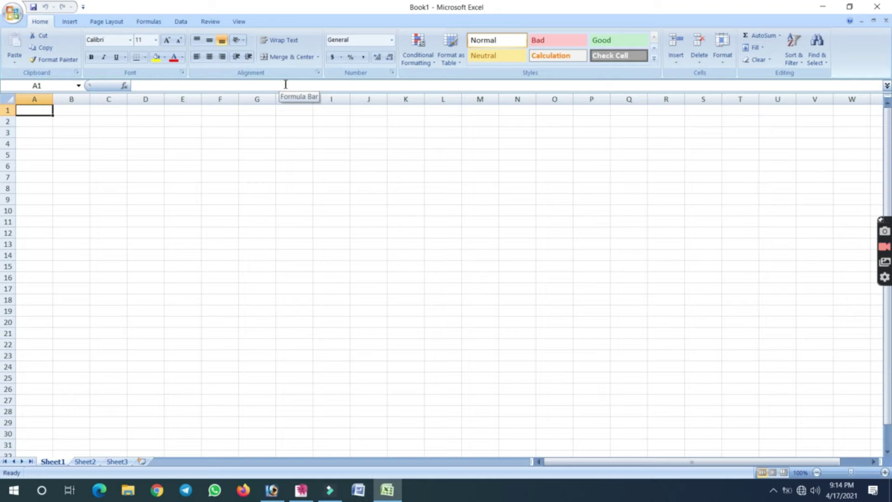
pyautogui.click(96, 463)
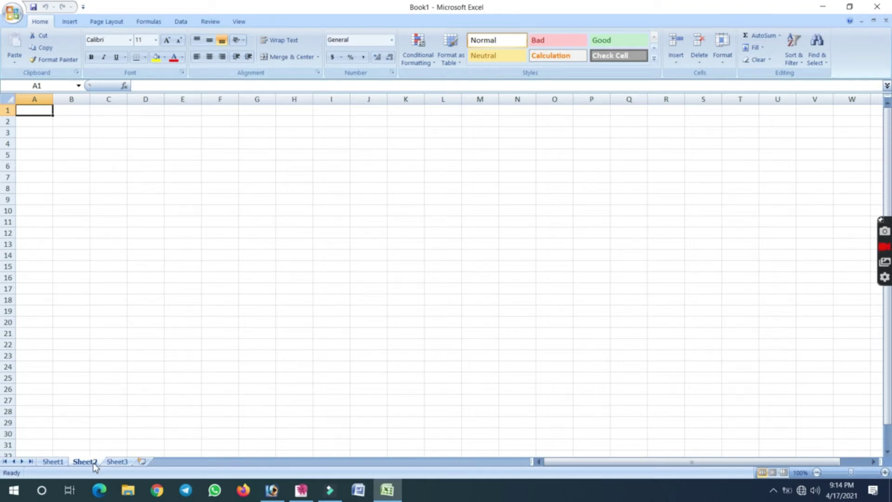
pyautogui.click(116, 462)
pyautogui.click(86, 463)
pyautogui.click(52, 463)
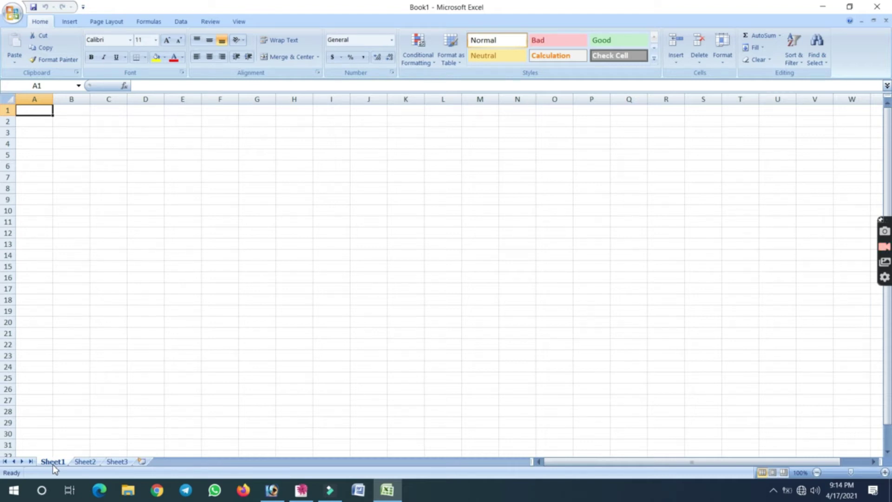
pyautogui.write('yktukfy')
pyautogui.press('Return')
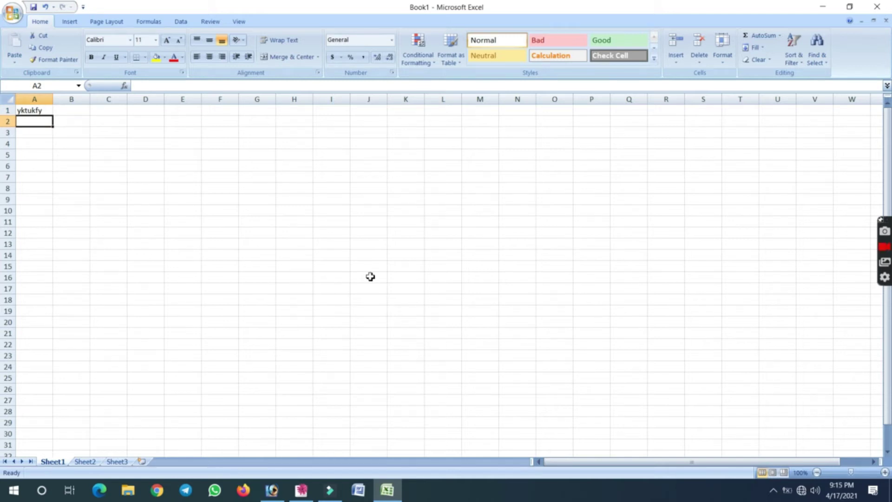
pyautogui.press('Up')
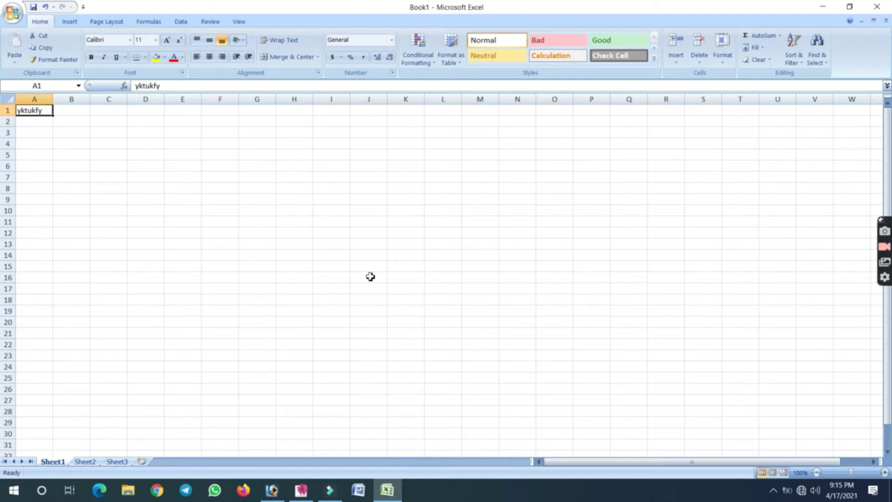
pyautogui.click(84, 461)
pyautogui.click(115, 463)
pyautogui.click(84, 464)
pyautogui.click(55, 463)
pyautogui.press('Delete')
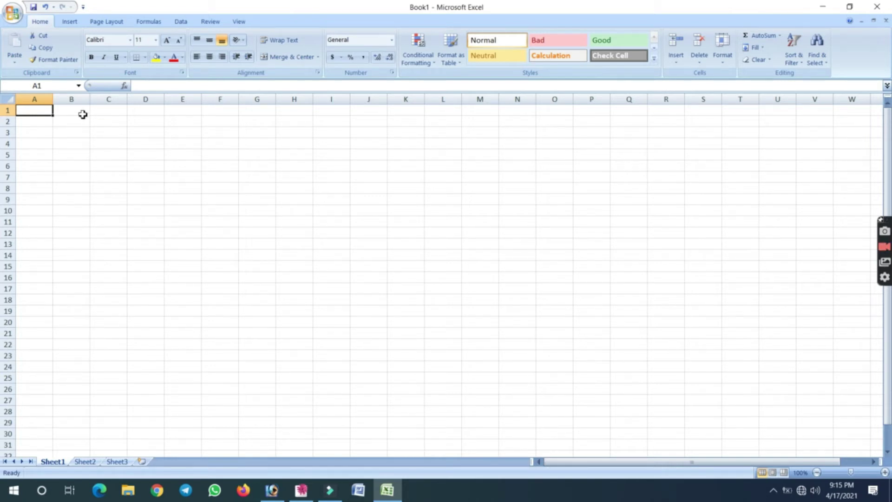
pyautogui.click(40, 100)
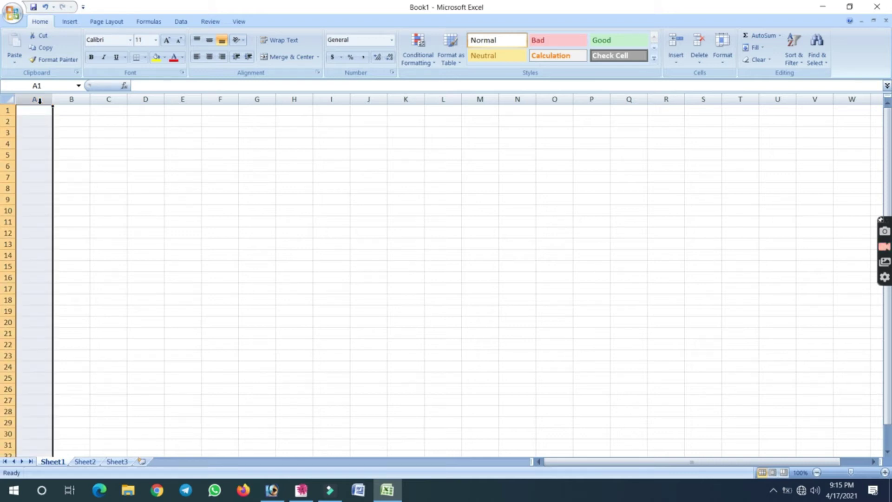
pyautogui.click(146, 121)
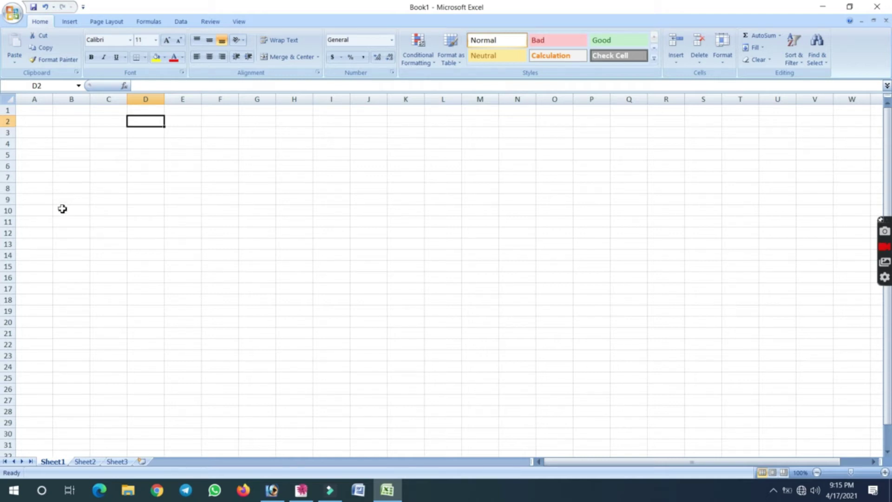
pyautogui.click(118, 98)
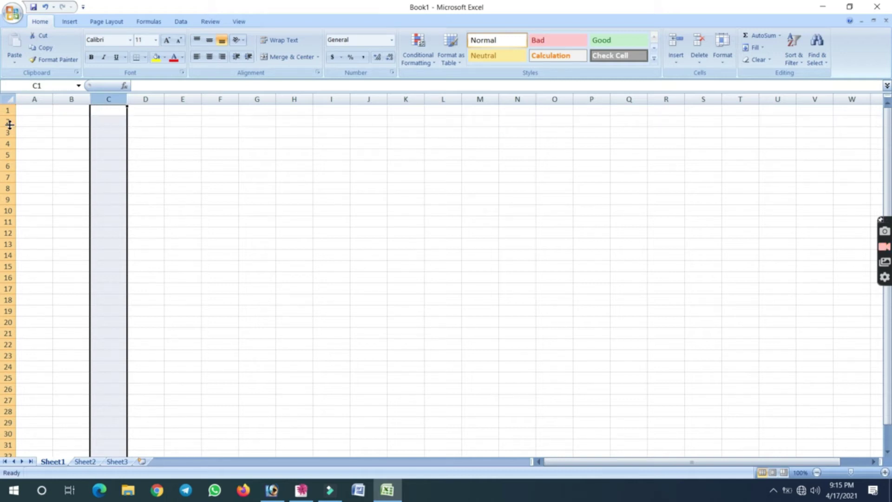
pyautogui.click(26, 122)
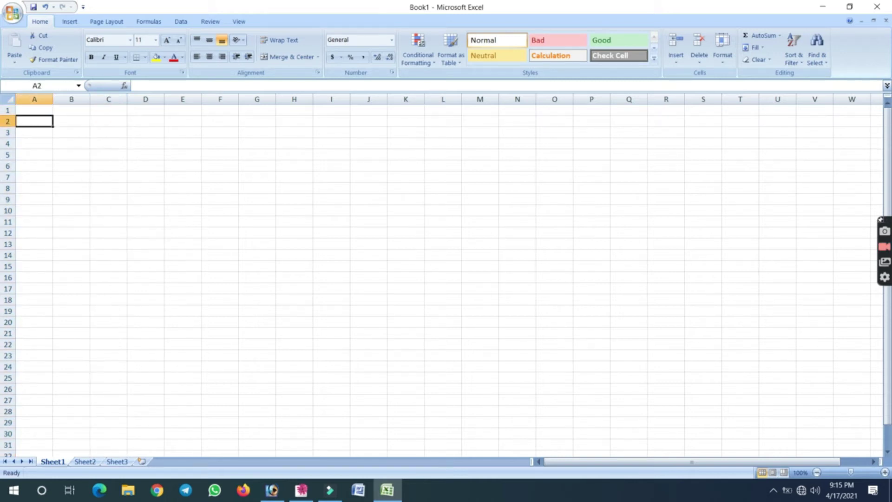
pyautogui.click(9, 121)
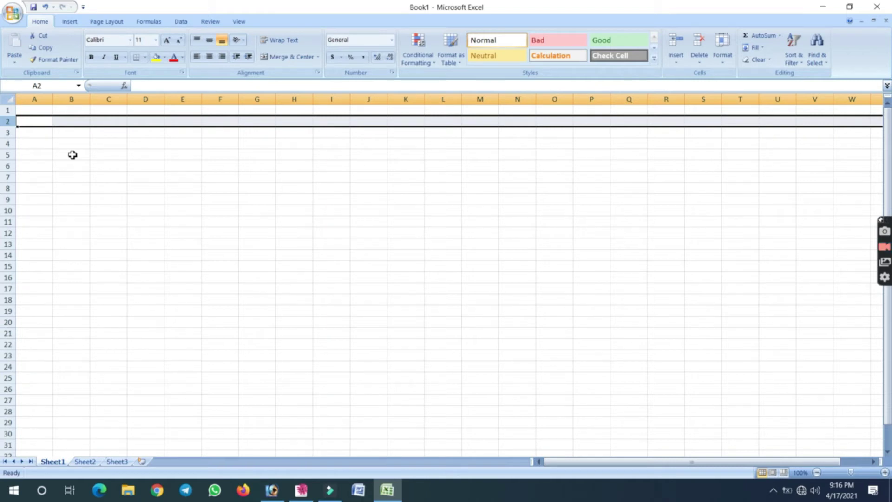
pyautogui.click(229, 148)
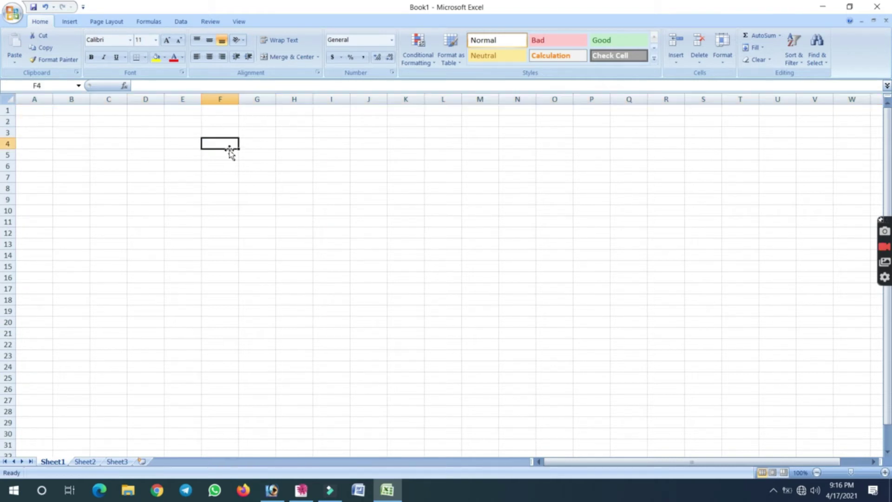
pyautogui.click(290, 165)
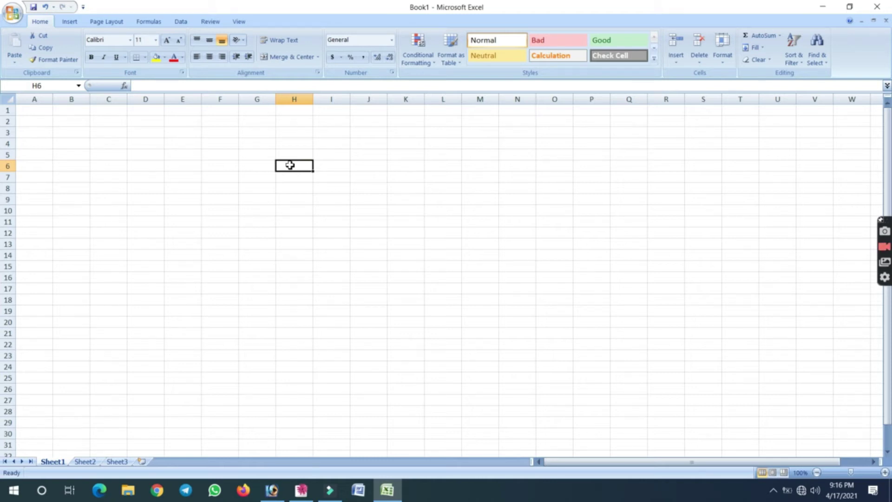
# - Enter 1048576 in H6 and 16384 in H7
pyautogui.write('10')
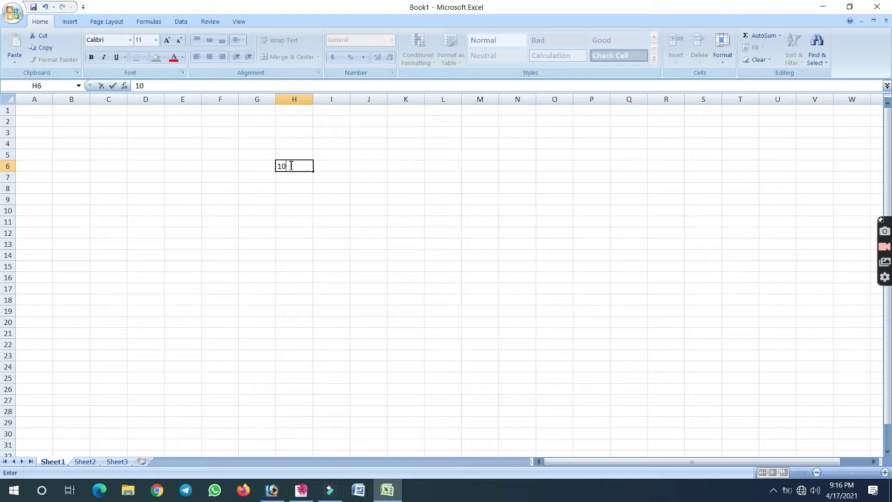
pyautogui.write('0')
pyautogui.press('BackSpace')
pyautogui.write('4')
pyautogui.write('8')
pyautogui.write('576')
pyautogui.press('Return')
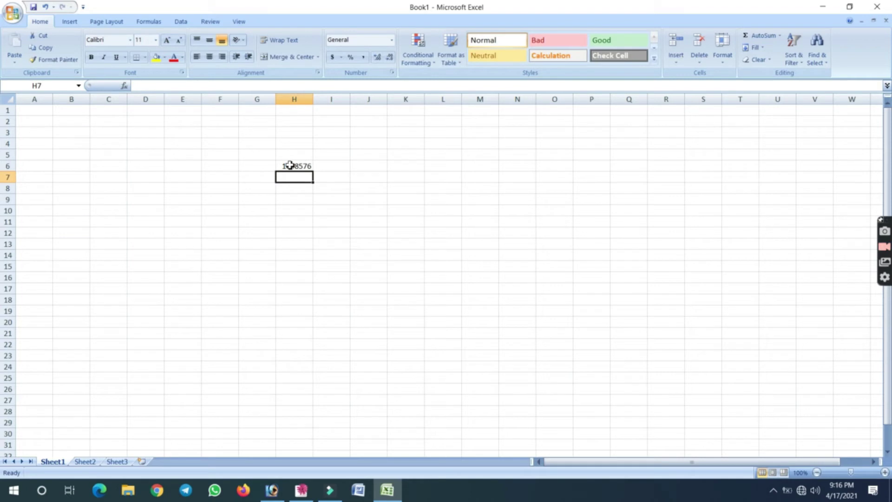
pyautogui.write('16')
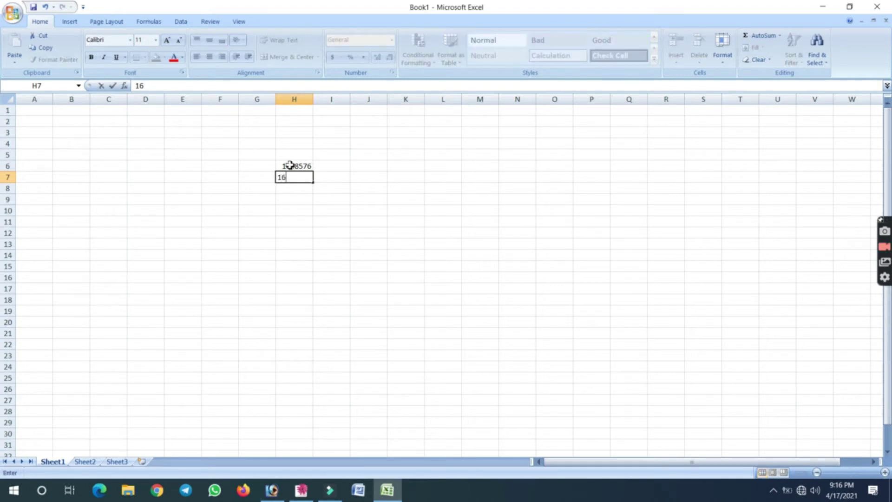
pyautogui.write('384')
pyautogui.press('Return')
pyautogui.write('=')
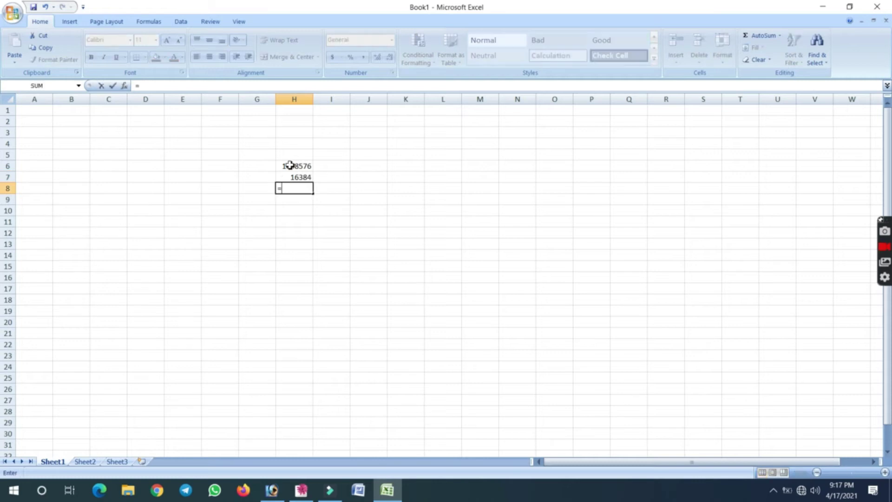
pyautogui.click(292, 167)
pyautogui.write('*')
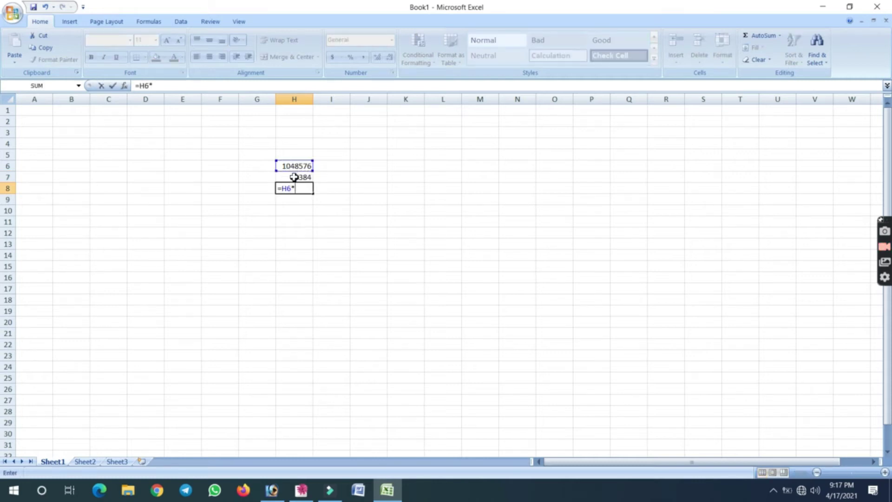
pyautogui.click(293, 179)
pyautogui.press('Return')
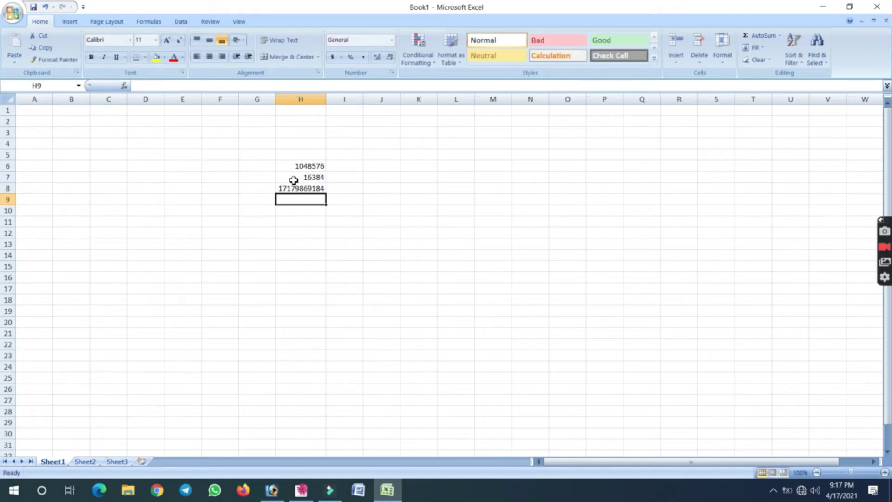
pyautogui.click(291, 187)
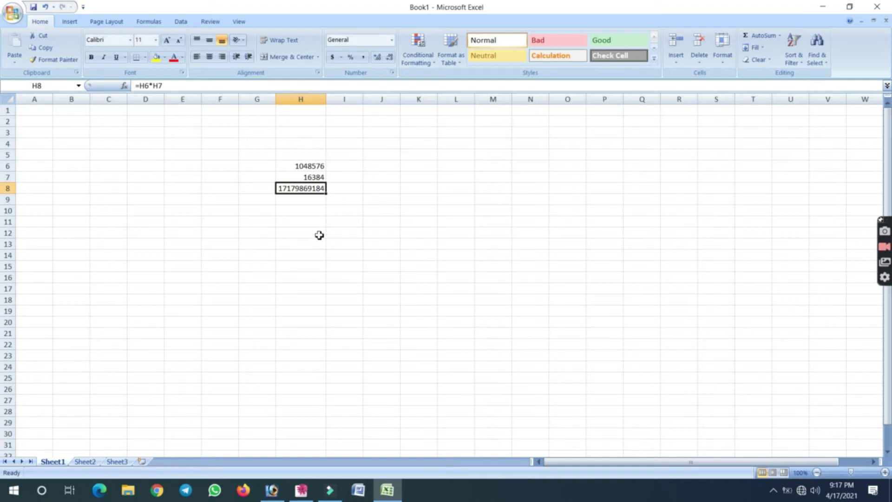
pyautogui.click(351, 214)
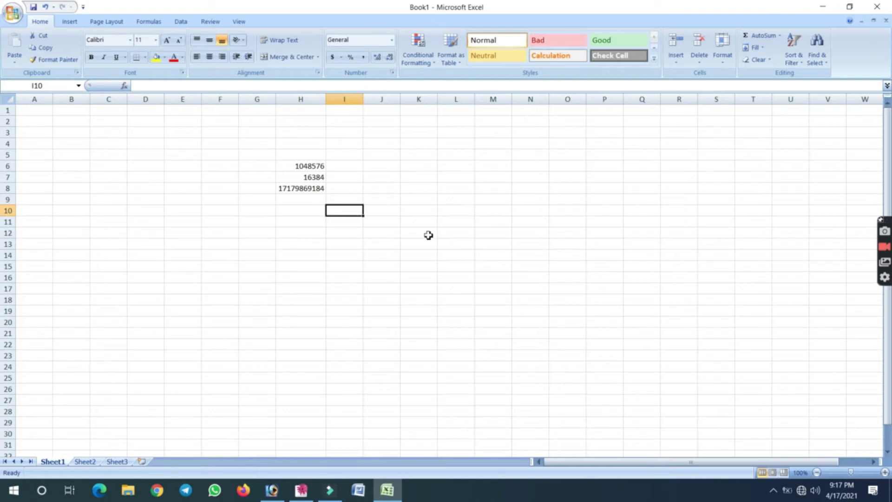
pyautogui.click(357, 163)
pyautogui.click(250, 174)
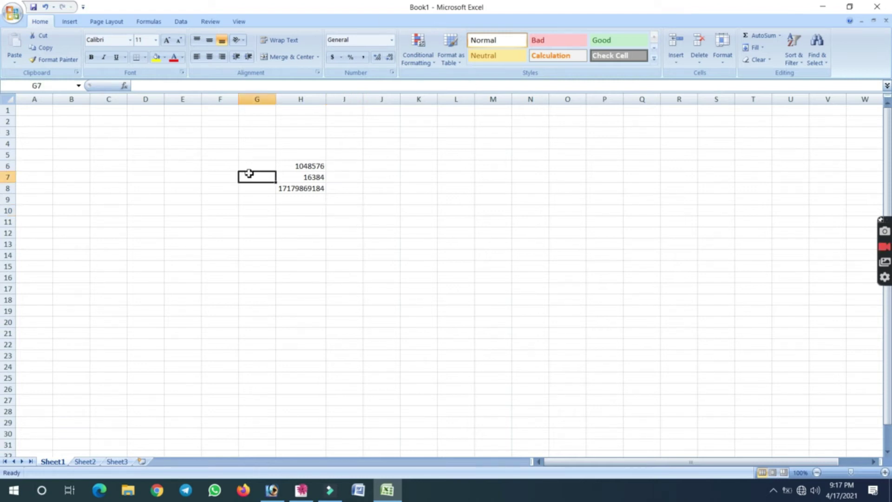
pyautogui.click(175, 245)
pyautogui.click(395, 234)
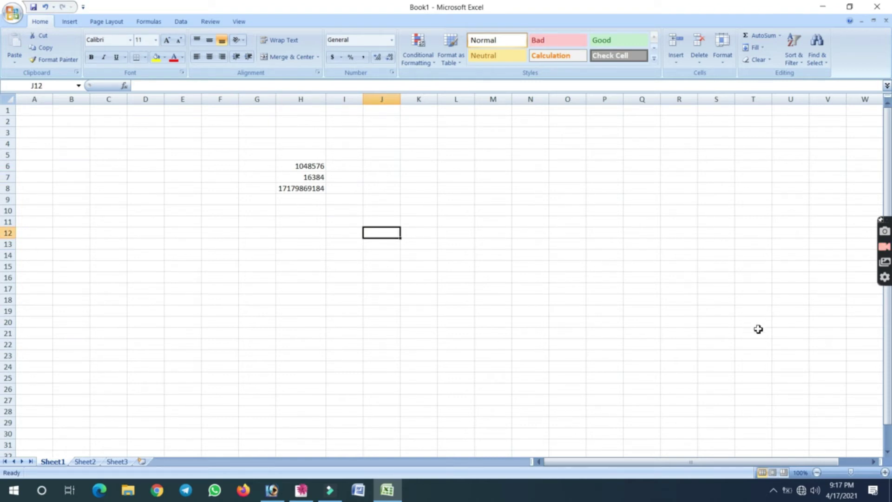
# - Scroll across the sheet and select cell N14
pyautogui.moveTo(888, 153); pyautogui.dragTo(888, 158)
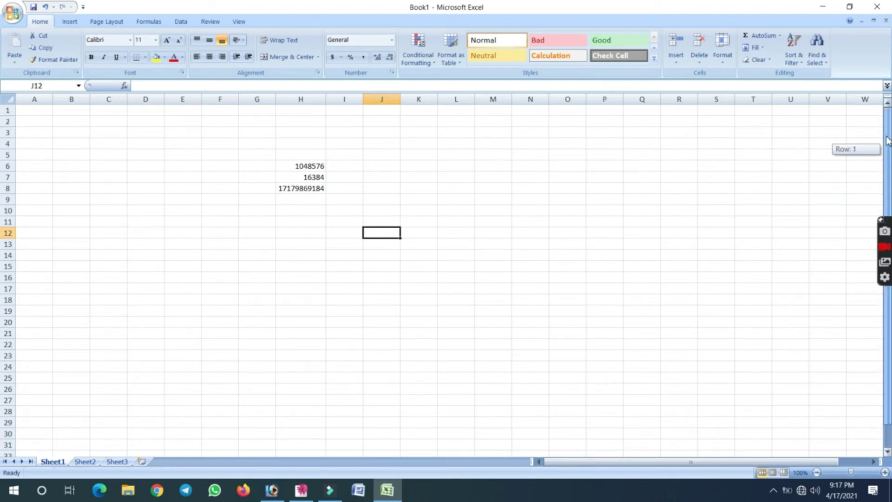
pyautogui.moveTo(887, 149); pyautogui.dragTo(888, 139)
pyautogui.moveTo(755, 463); pyautogui.dragTo(833, 463)
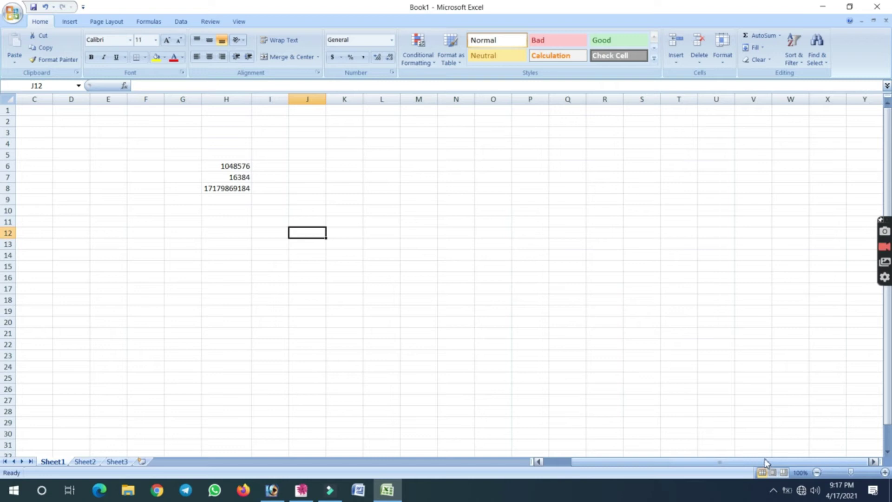
pyautogui.click(454, 254)
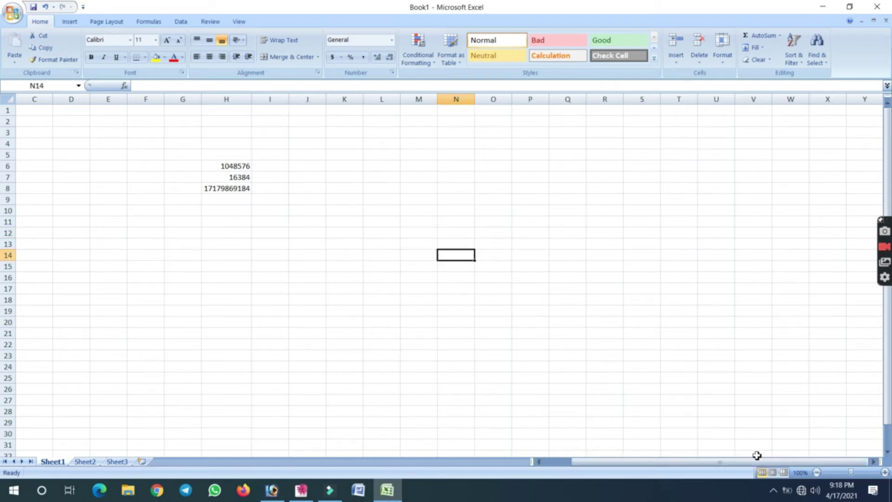
# - Zoom the sheet to 110%, then switch to Page Break Preview
pyautogui.click(817, 473)
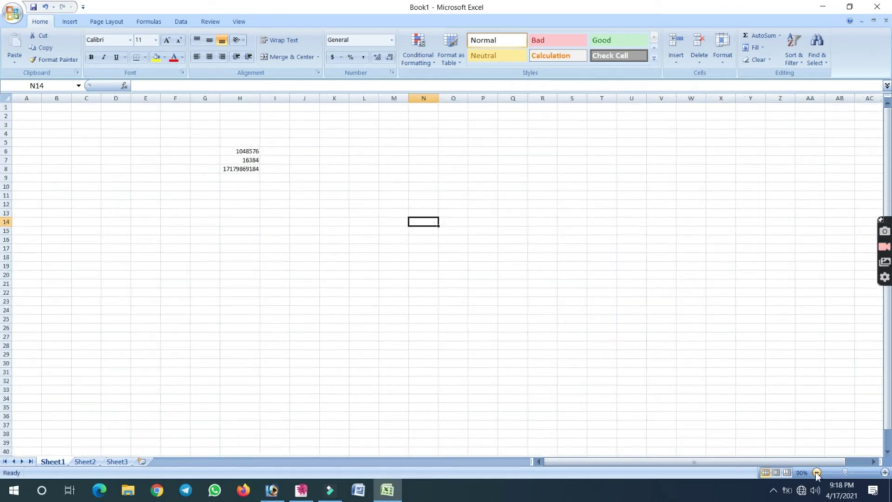
pyautogui.click(886, 473)
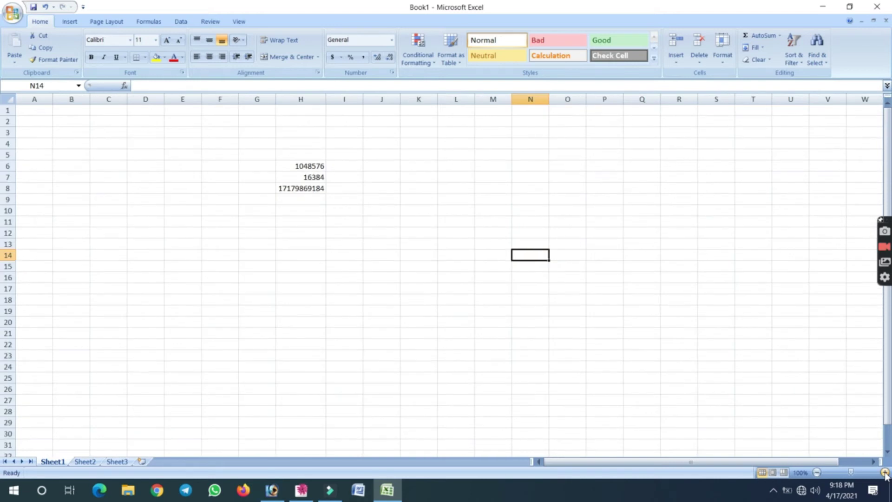
pyautogui.click(886, 473)
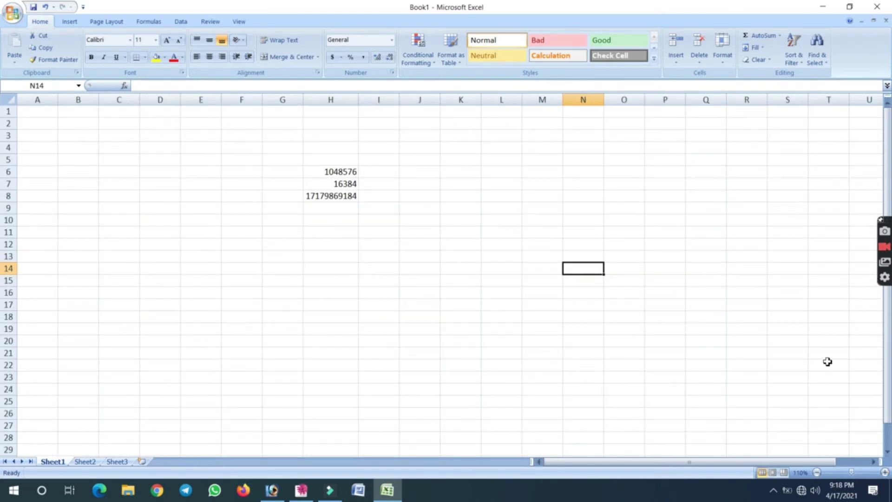
pyautogui.click(781, 473)
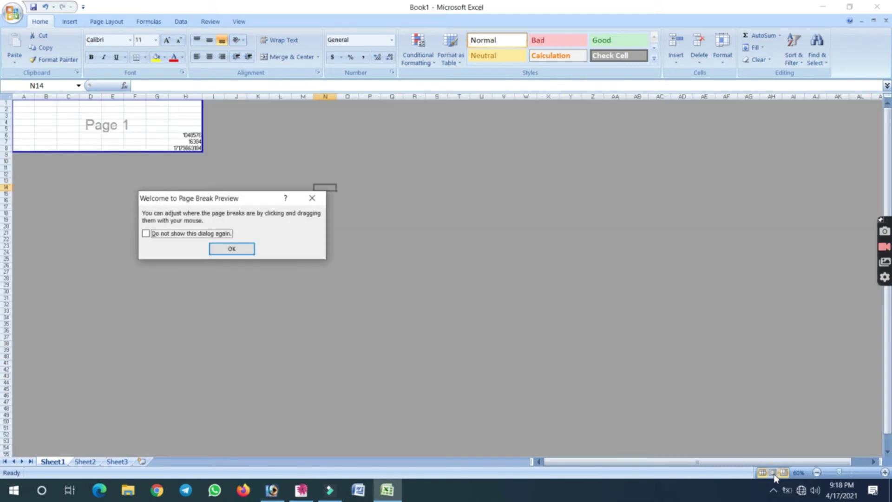
# - Close the Page Break Preview notice for good, try Page Layout view, then return to Normal view
pyautogui.hotkey('alt', 'd')
pyautogui.click(226, 253)
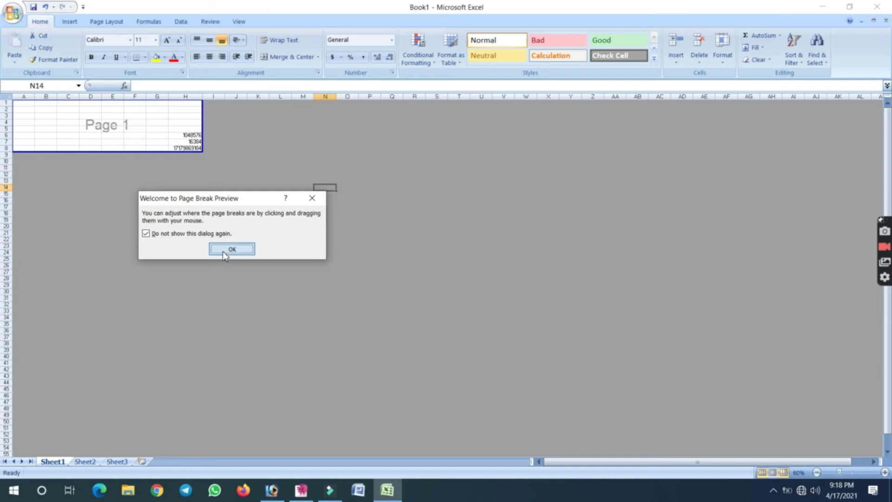
pyautogui.click(772, 473)
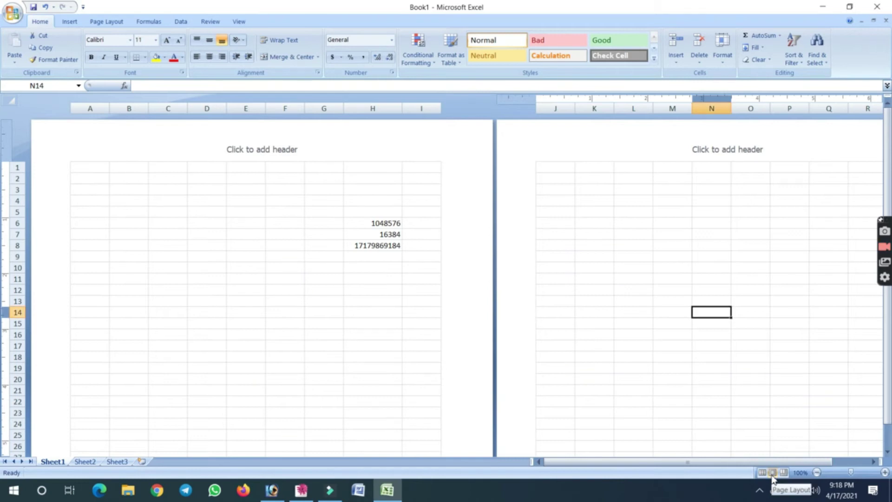
pyautogui.click(763, 473)
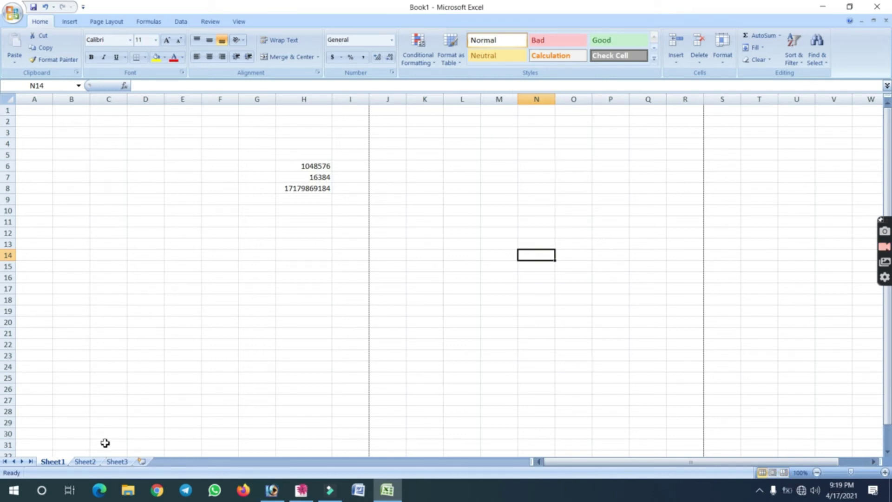
# - View Sheet2 and Sheet3, insert Sheet4, Sheet5 and Sheet6, and select E15 on Sheet6
pyautogui.click(90, 462)
pyautogui.click(116, 462)
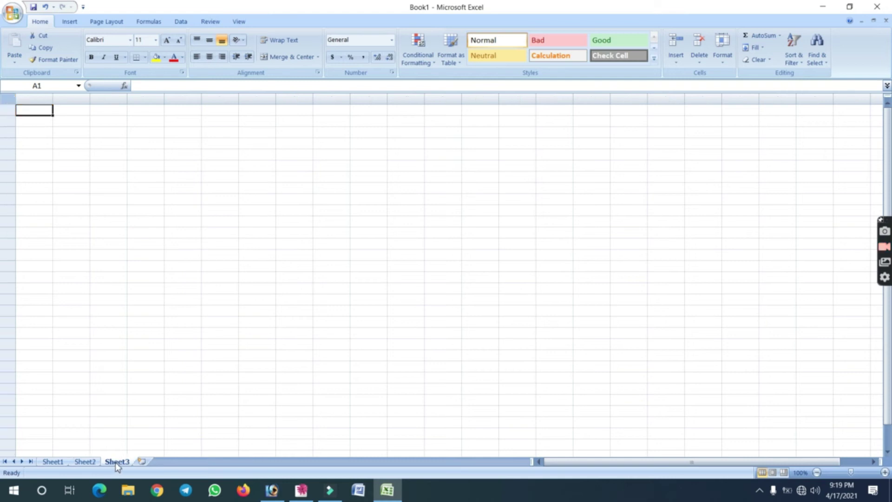
pyautogui.click(142, 462)
pyautogui.click(174, 462)
pyautogui.click(205, 461)
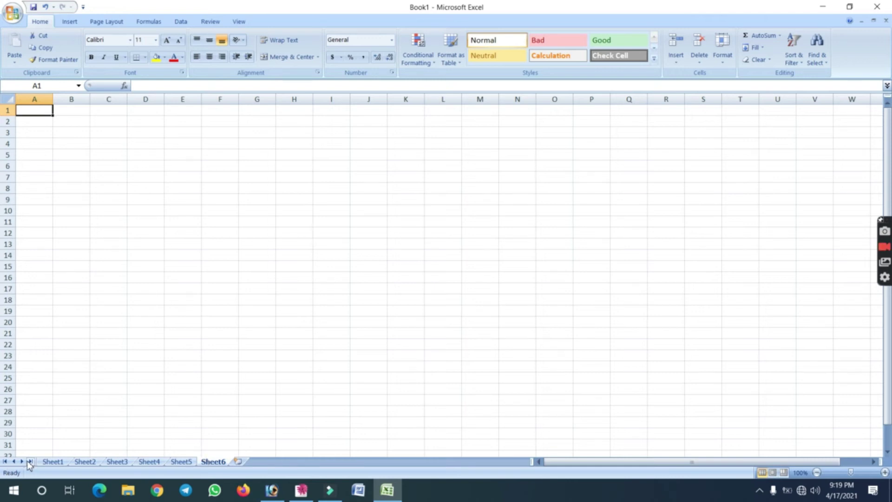
pyautogui.click(6, 461)
pyautogui.click(191, 264)
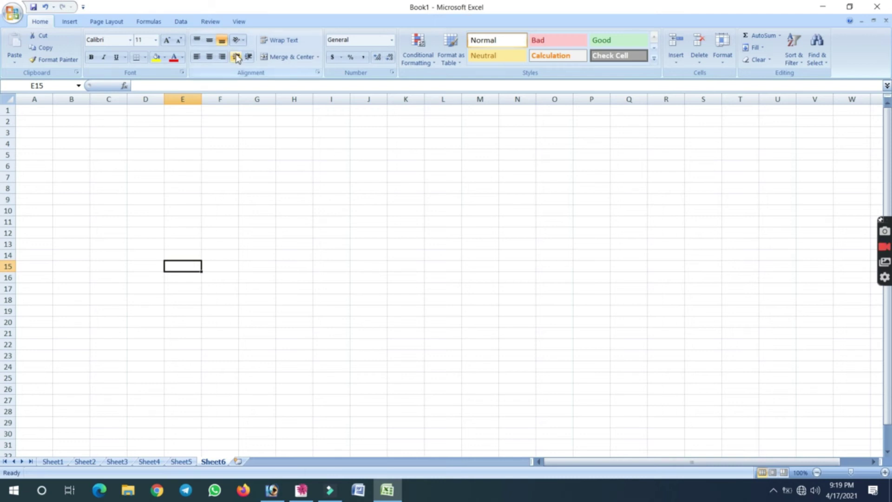
pyautogui.click(10, 21)
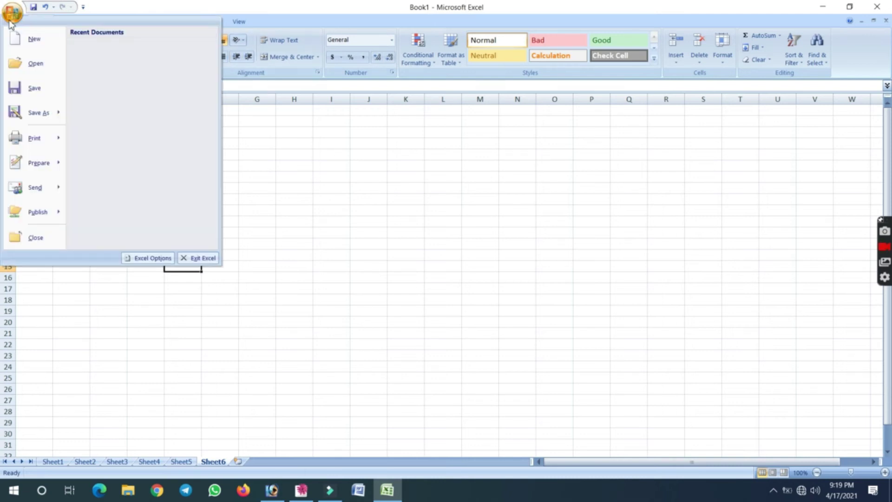
pyautogui.click(11, 18)
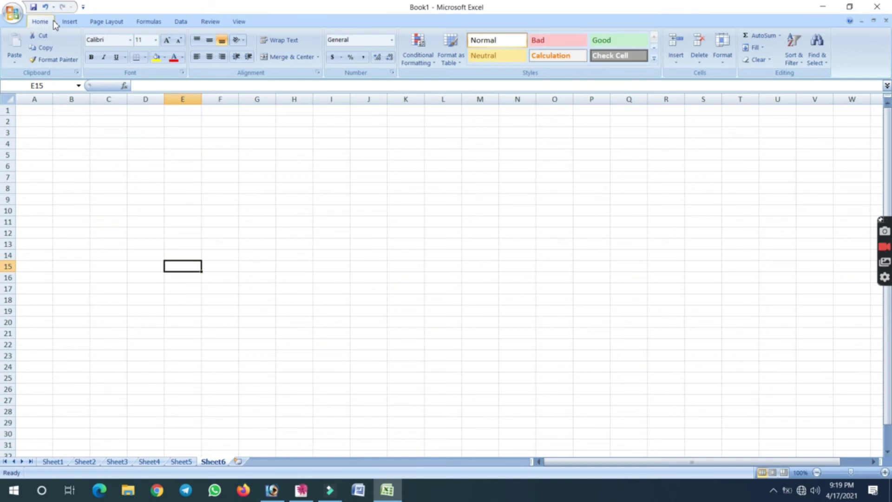
pyautogui.click(70, 22)
pyautogui.click(106, 23)
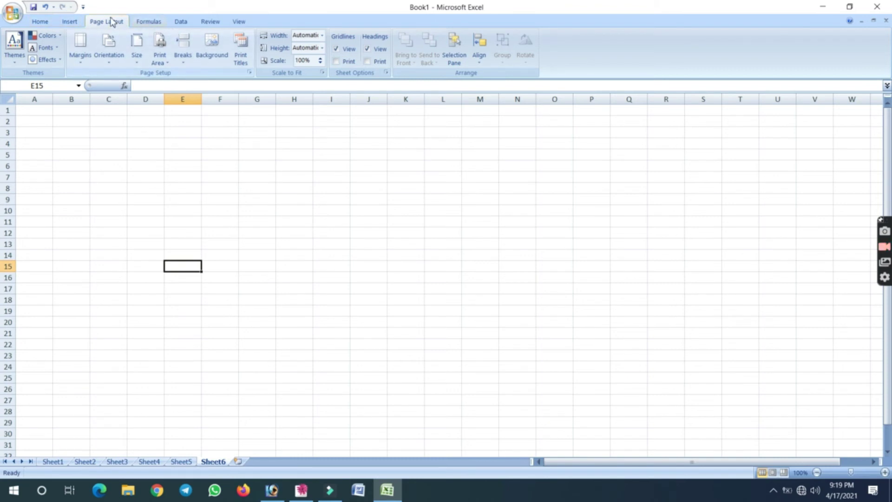
pyautogui.click(41, 22)
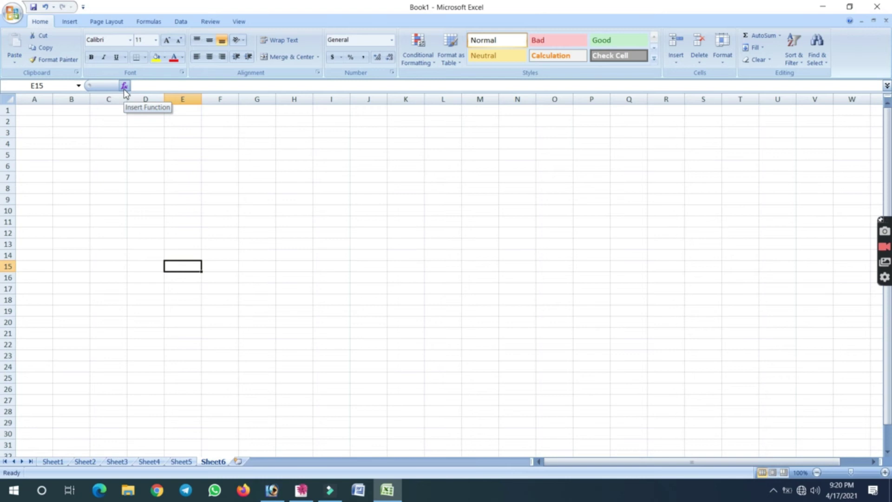
pyautogui.click(204, 198)
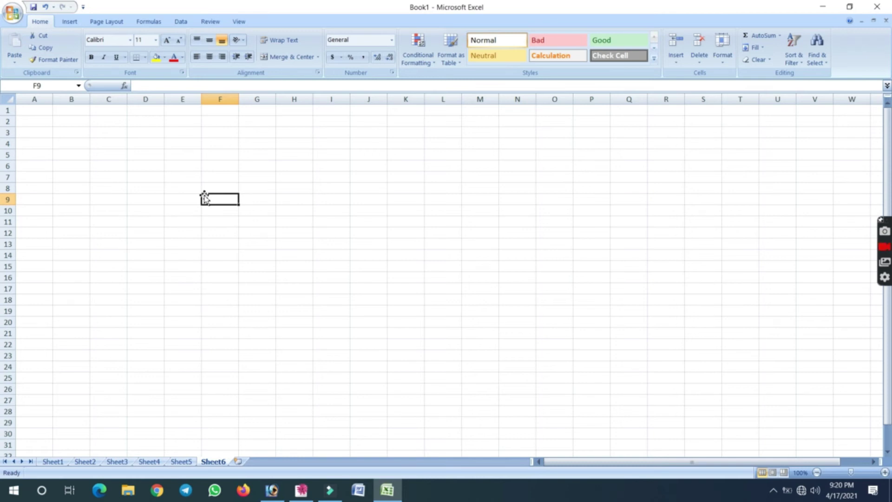
pyautogui.click(205, 169)
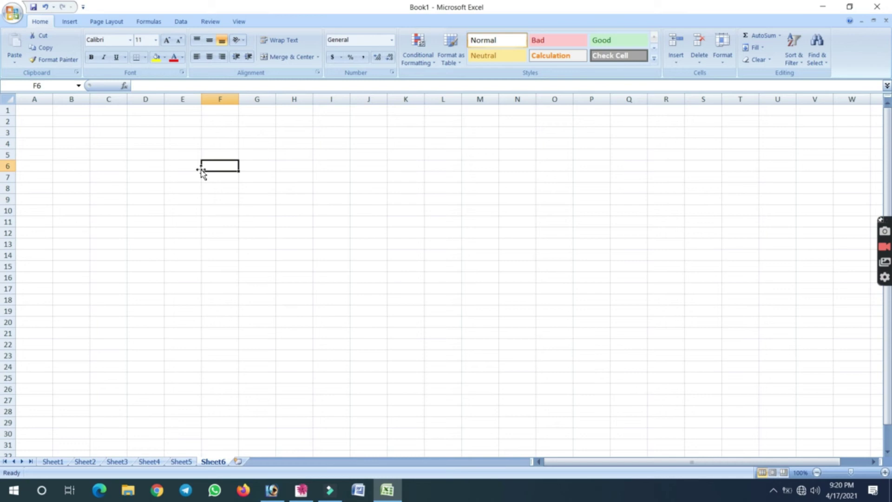
pyautogui.click(135, 178)
pyautogui.click(405, 269)
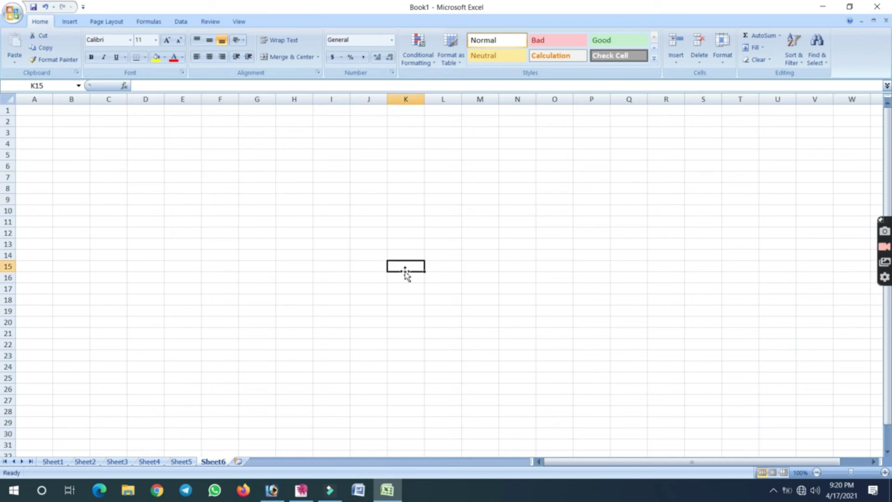
pyautogui.click(824, 11)
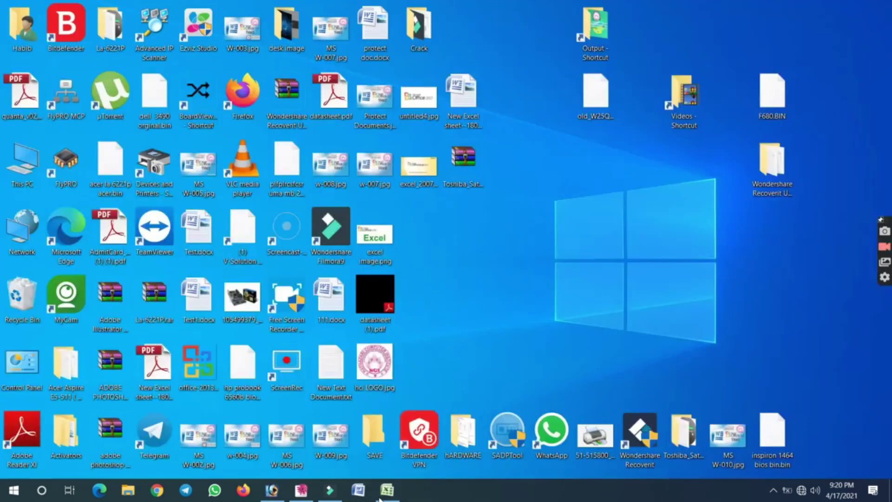
pyautogui.click(379, 496)
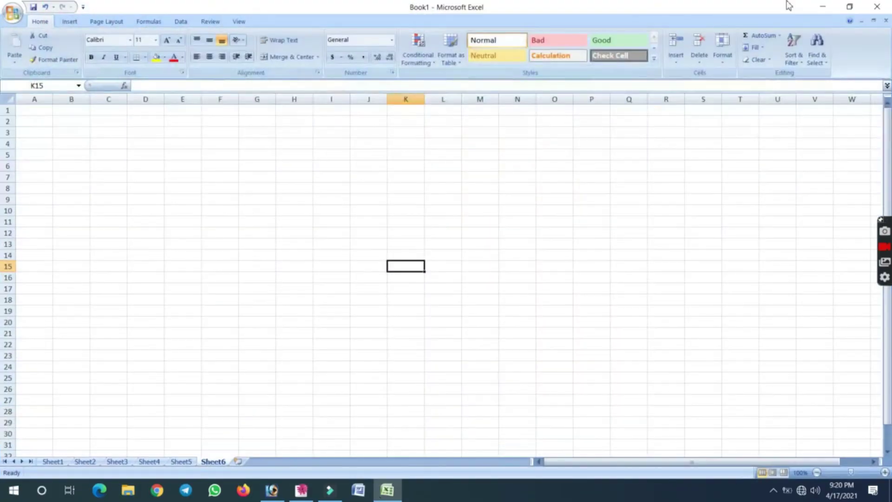
pyautogui.click(850, 7)
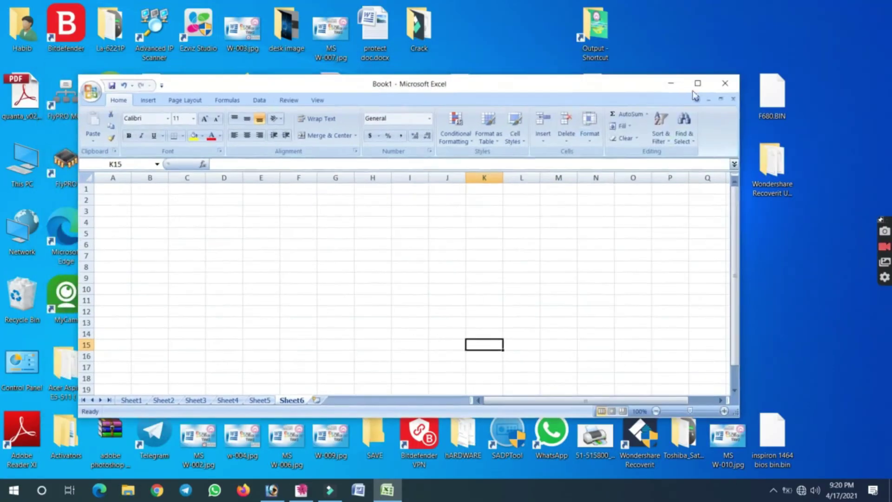
pyautogui.click(701, 84)
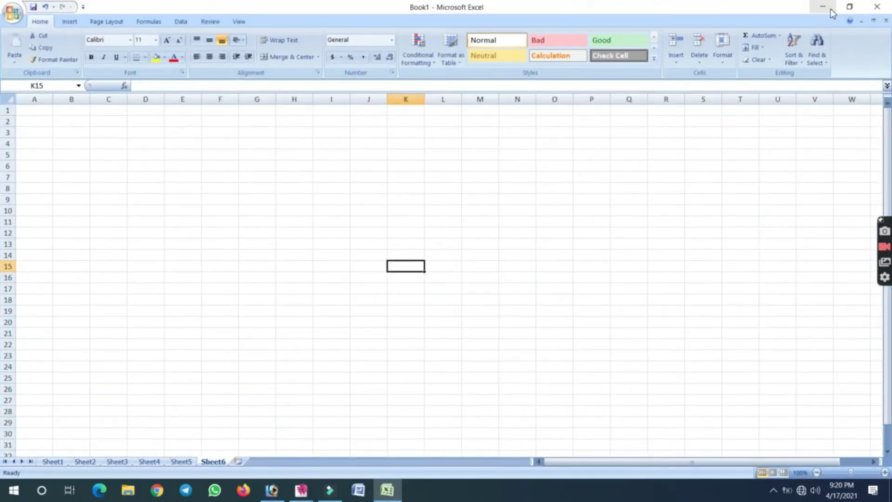
pyautogui.click(849, 9)
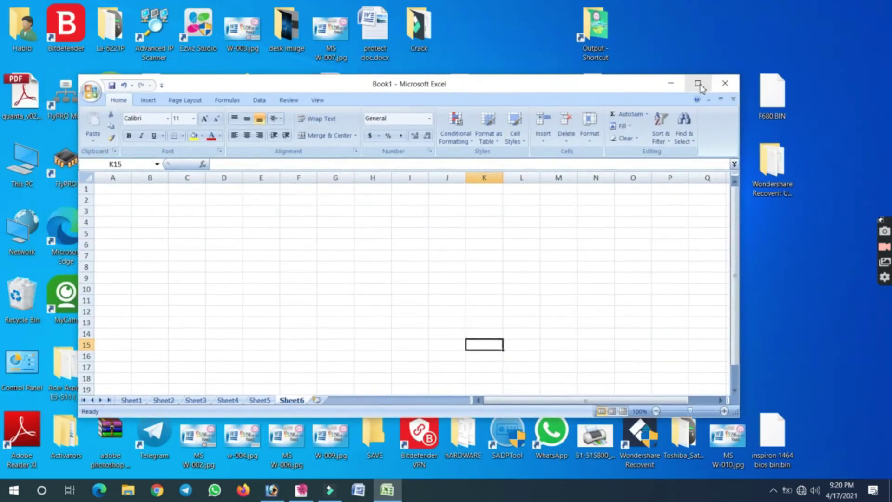
pyautogui.click(699, 84)
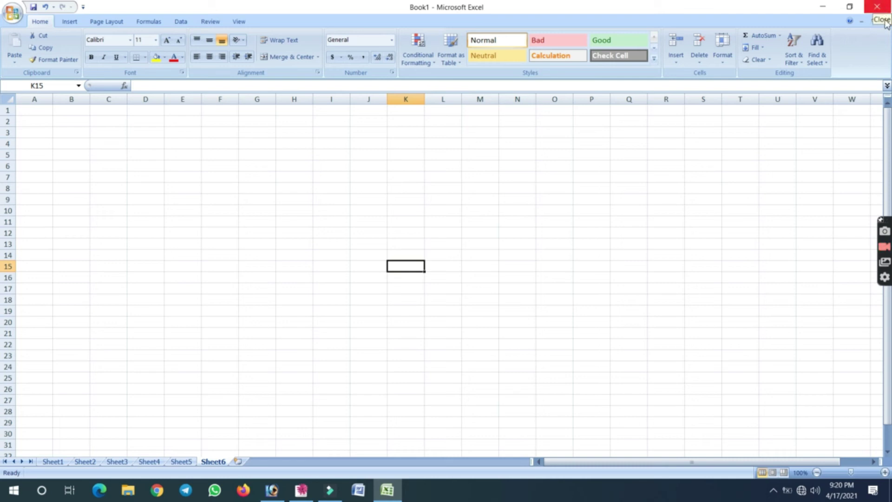
pyautogui.click(887, 22)
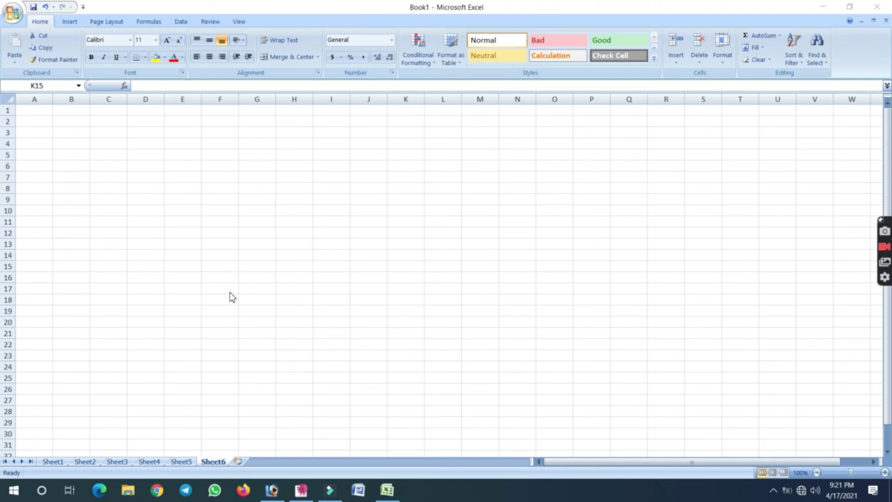
pyautogui.click(54, 462)
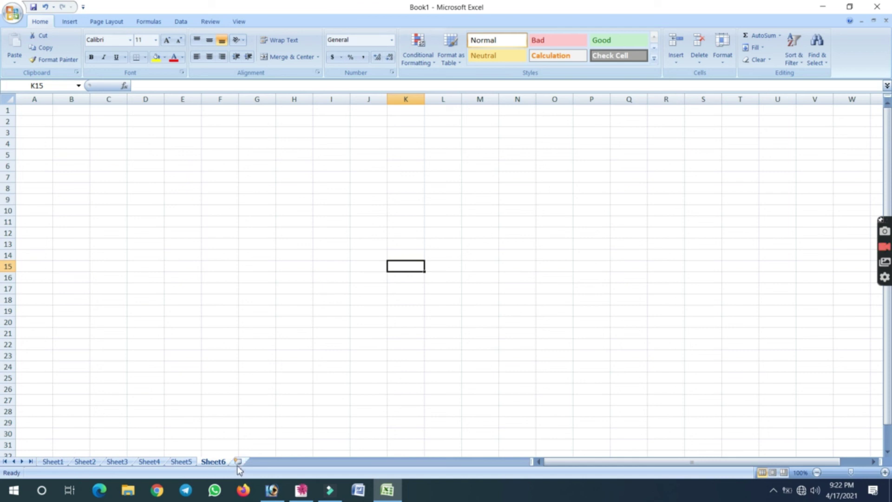
# - Delete the Sheet6, Sheet5 and Sheet4 worksheets
pyautogui.rightClick(214, 464)
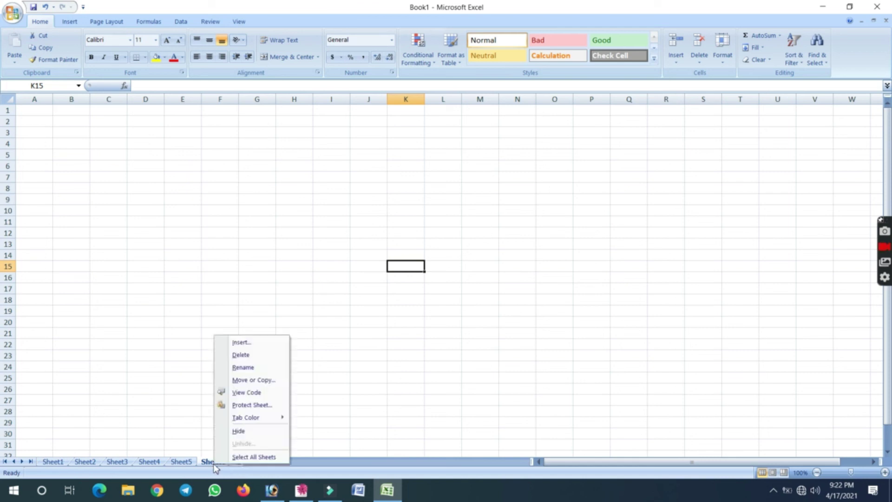
pyautogui.click(240, 355)
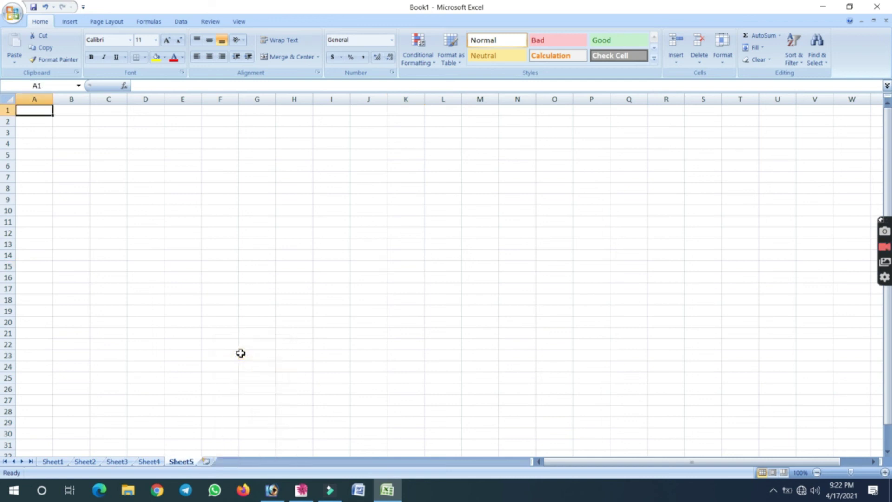
pyautogui.rightClick(180, 463)
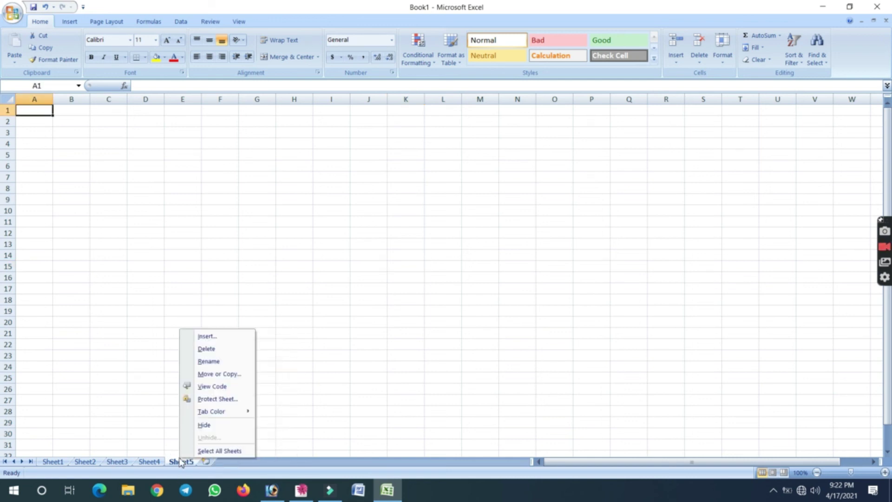
pyautogui.click(207, 349)
pyautogui.rightClick(149, 463)
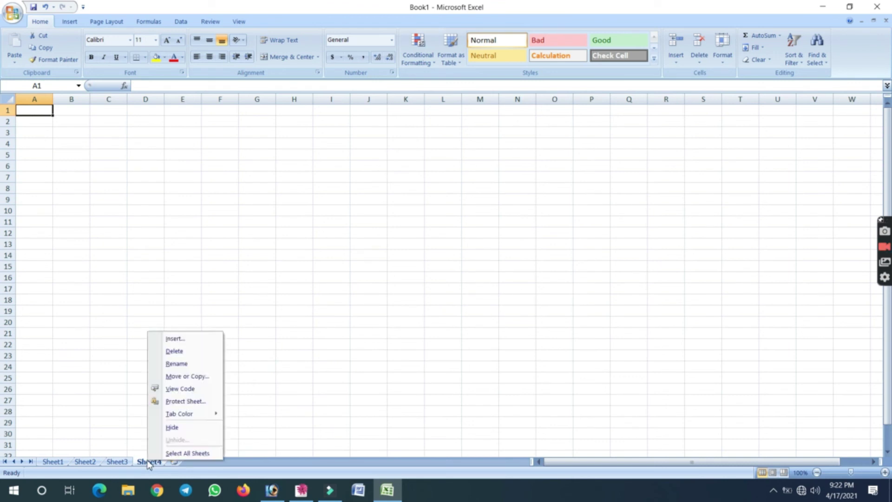
pyautogui.click(177, 350)
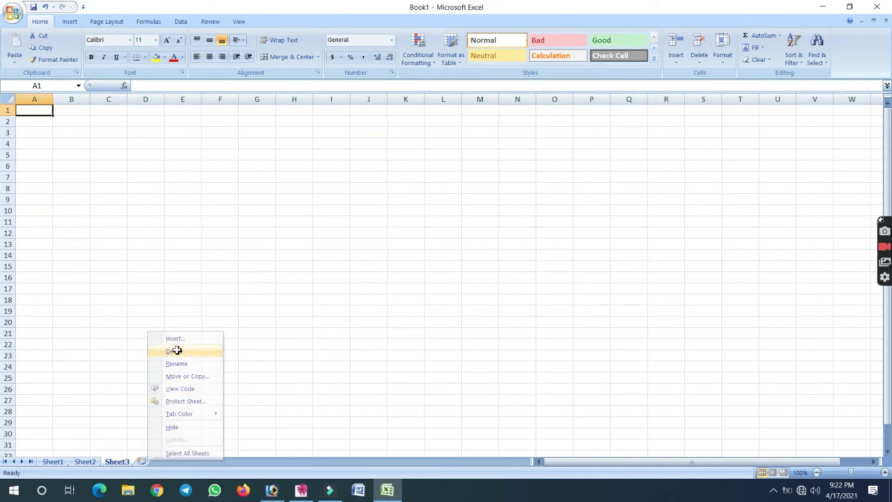
# - On Sheet3, enter 'io;oiy;l;' in D11 and 'kl' in D12
pyautogui.click(157, 224)
pyautogui.write('io;oiy;l;')
pyautogui.press('Return')
pyautogui.write('kl')
pyautogui.press('Return')
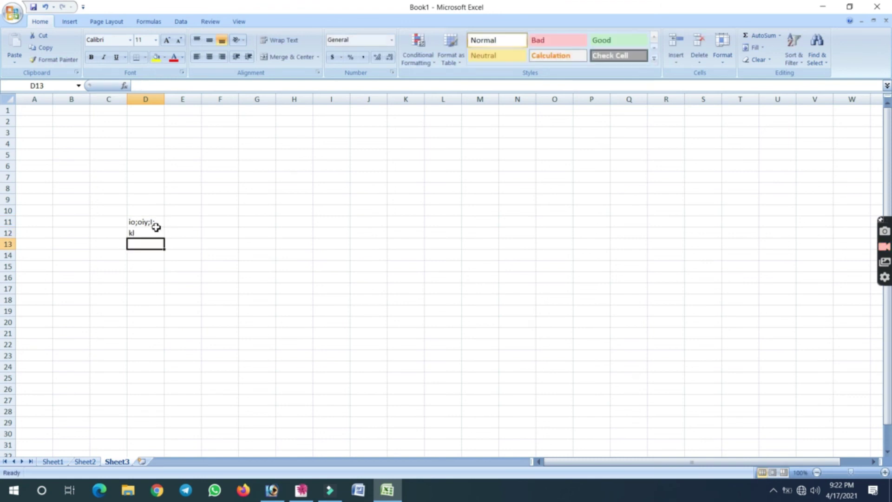
# - Delete Sheet3 and confirm removing its data
pyautogui.rightClick(122, 464)
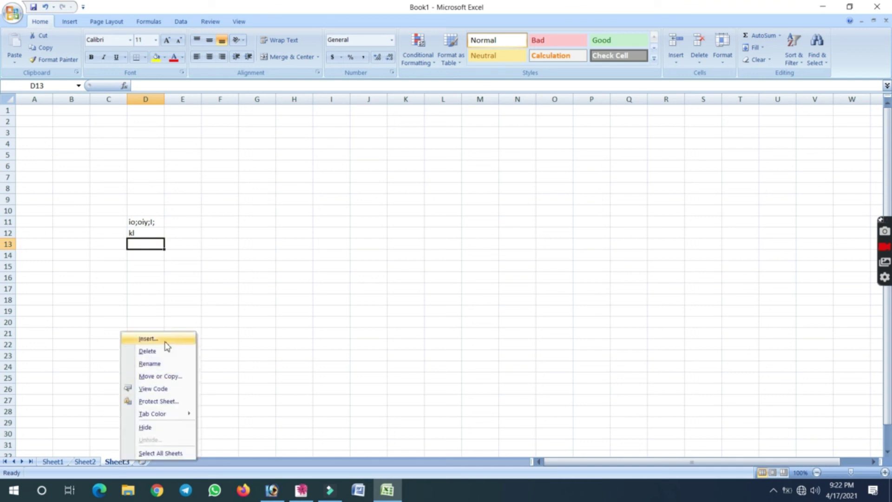
pyautogui.click(147, 351)
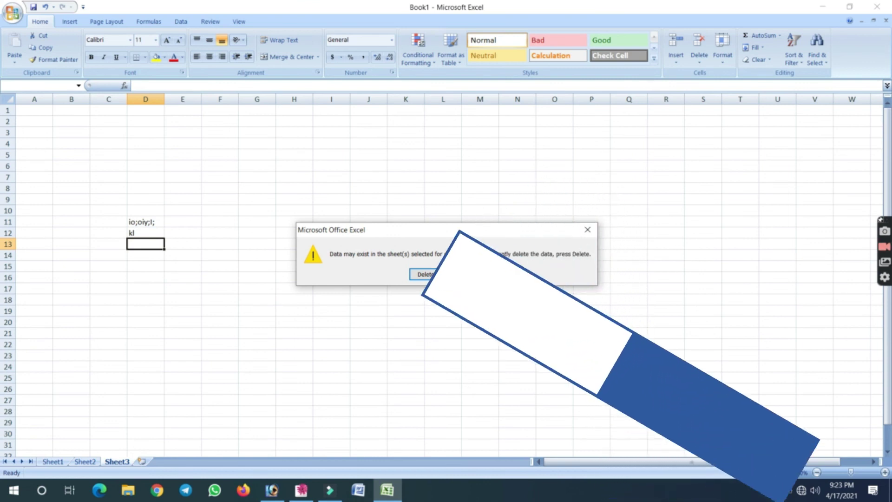
pyautogui.click(424, 273)
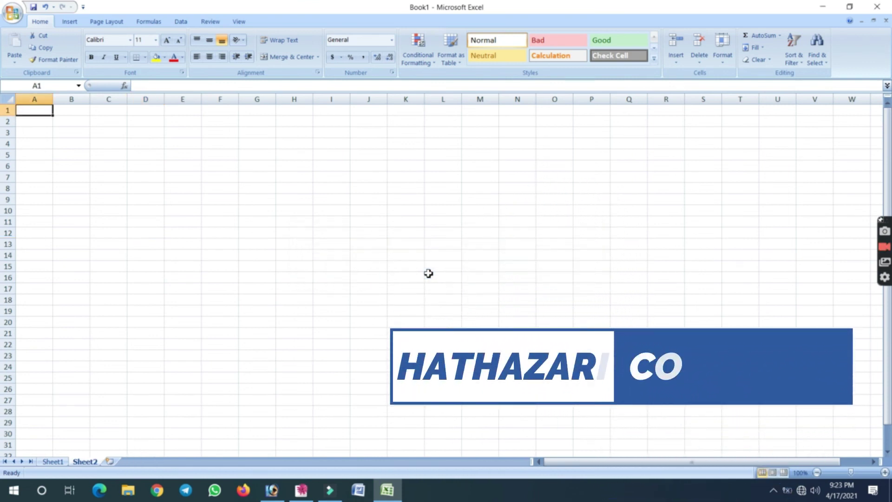